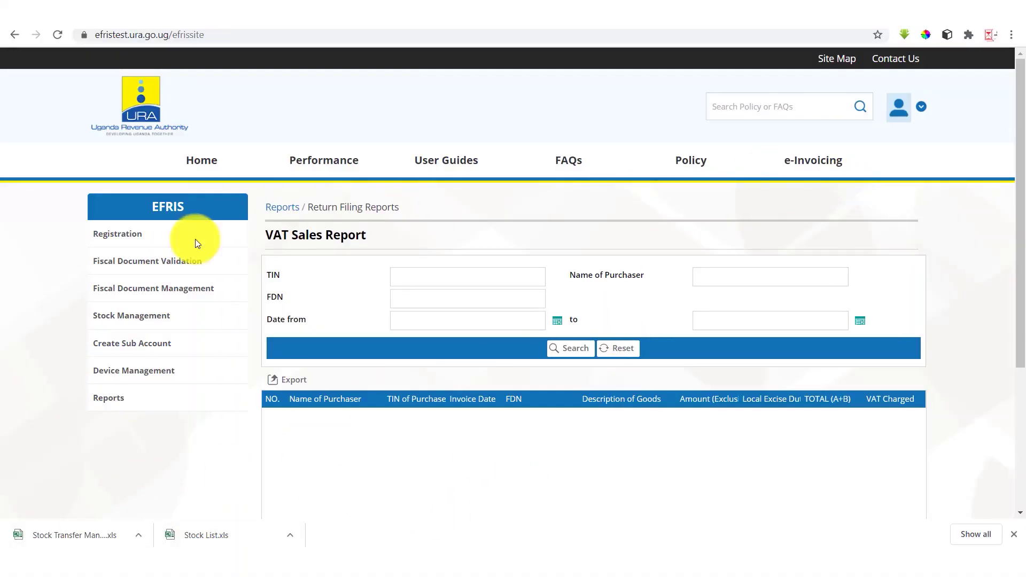
Step: Bring up the Reports flyout listing sales, return filing and other reports
mouse_move(96, 245)
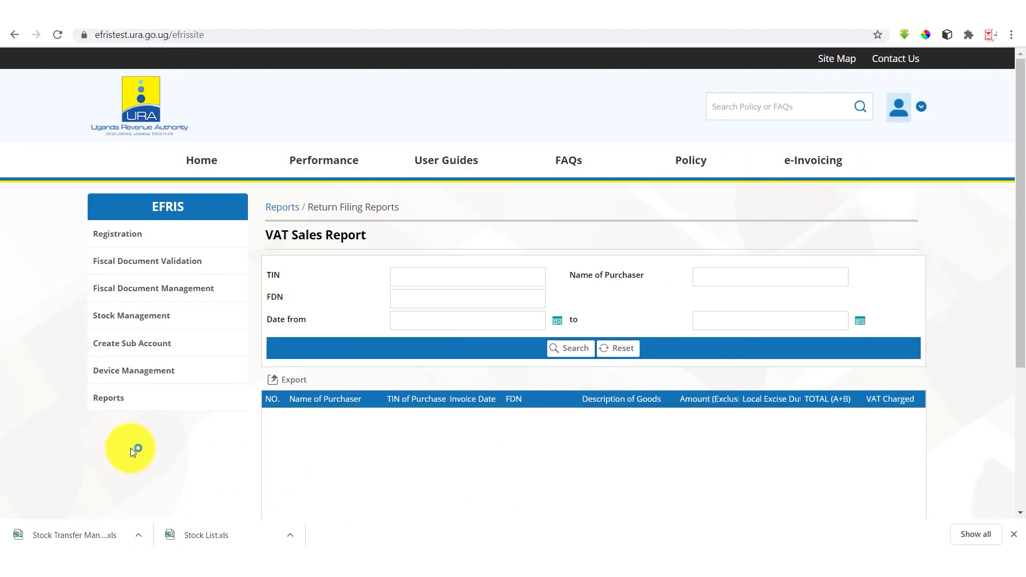
mouse_move(155, 406)
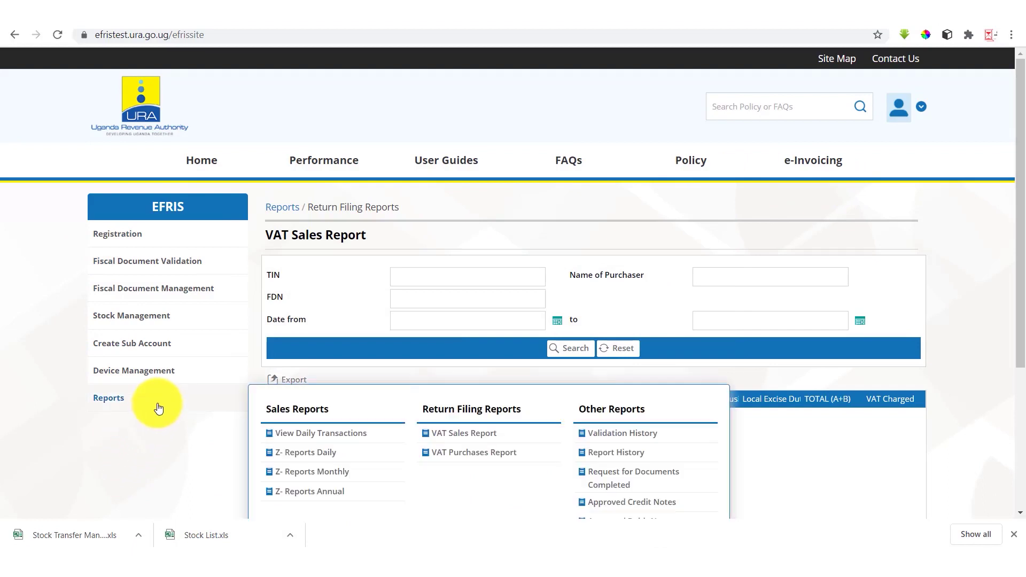
Step: Open Sales Reports > View Daily Transactions, preset to 01/07/2020–13/07/2020
click(339, 435)
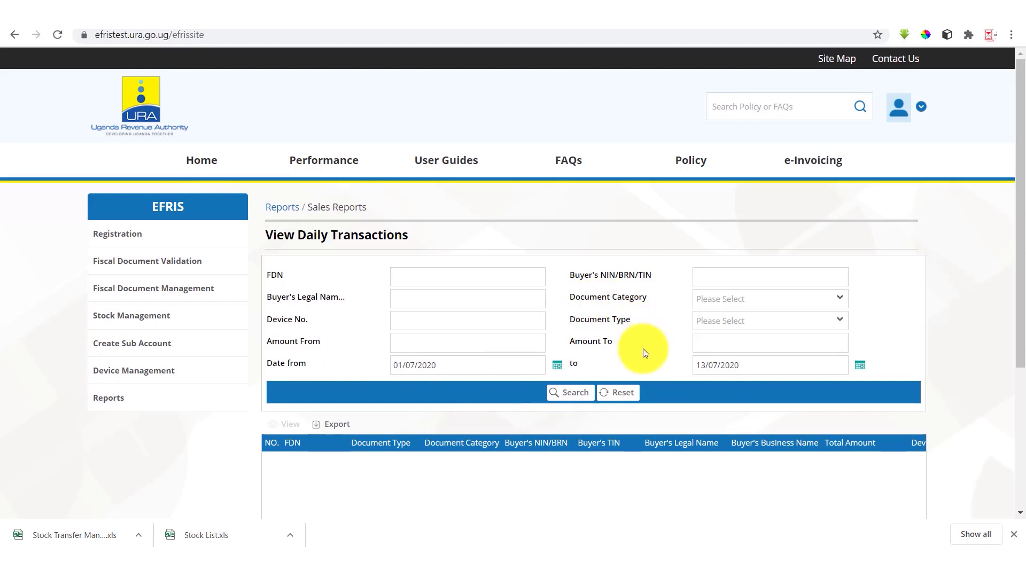
Step: Search daily transactions for 01/07/2020–13/07/2020 and browse the six resulting records
click(570, 402)
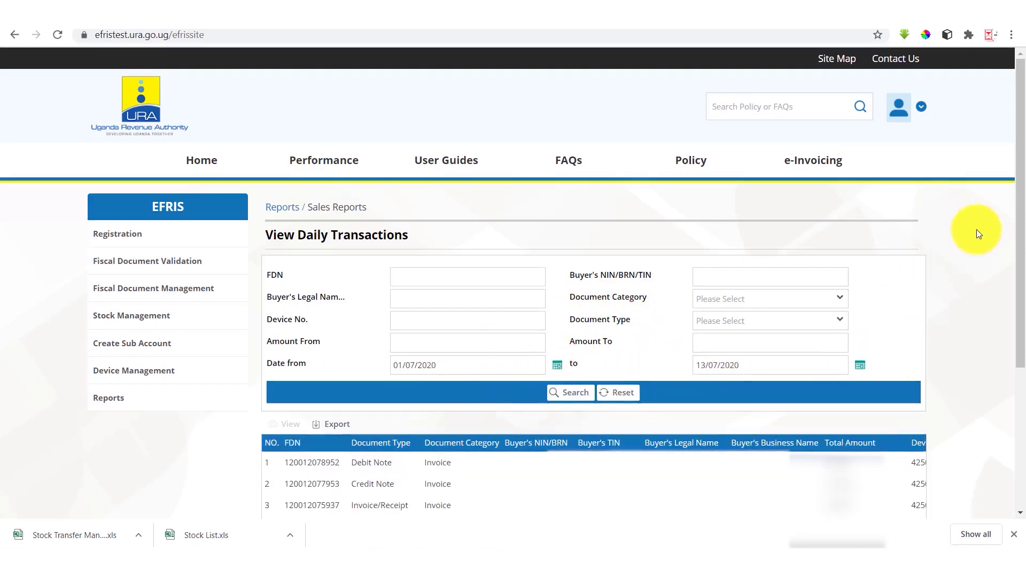
scroll(1008, 229, down, 3)
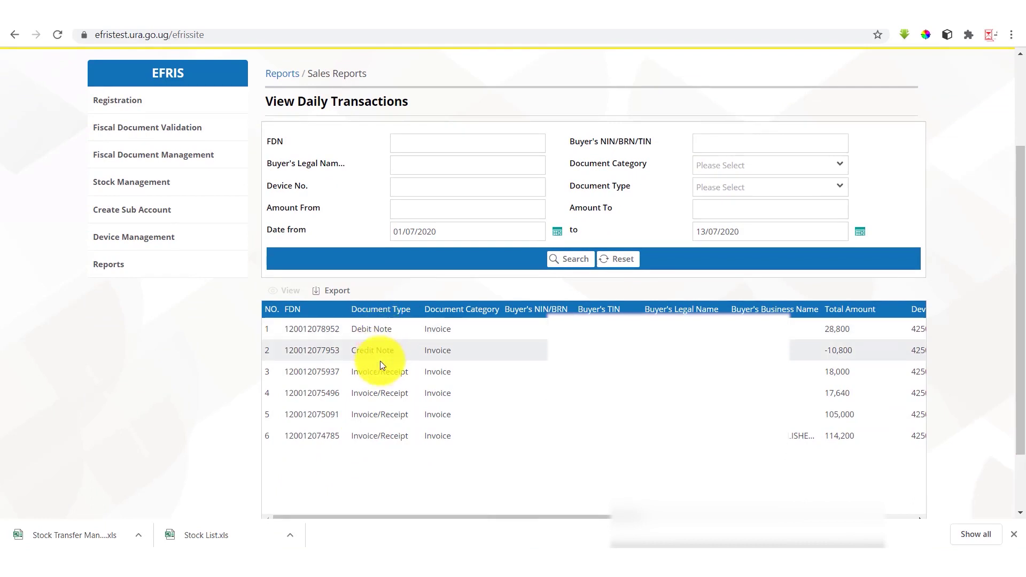
click(450, 331)
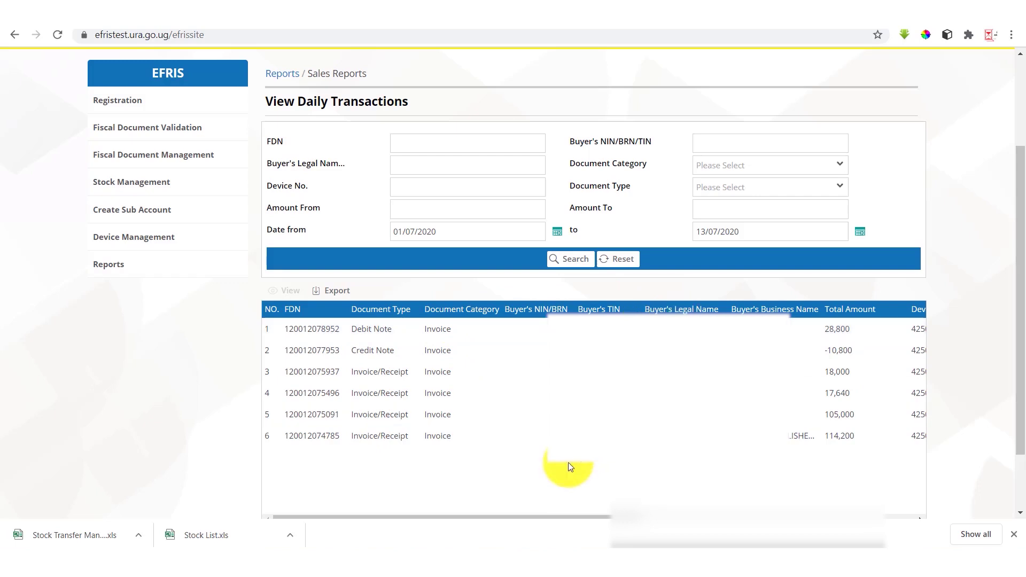
drag(478, 515, 464, 533)
mouse_move(240, 271)
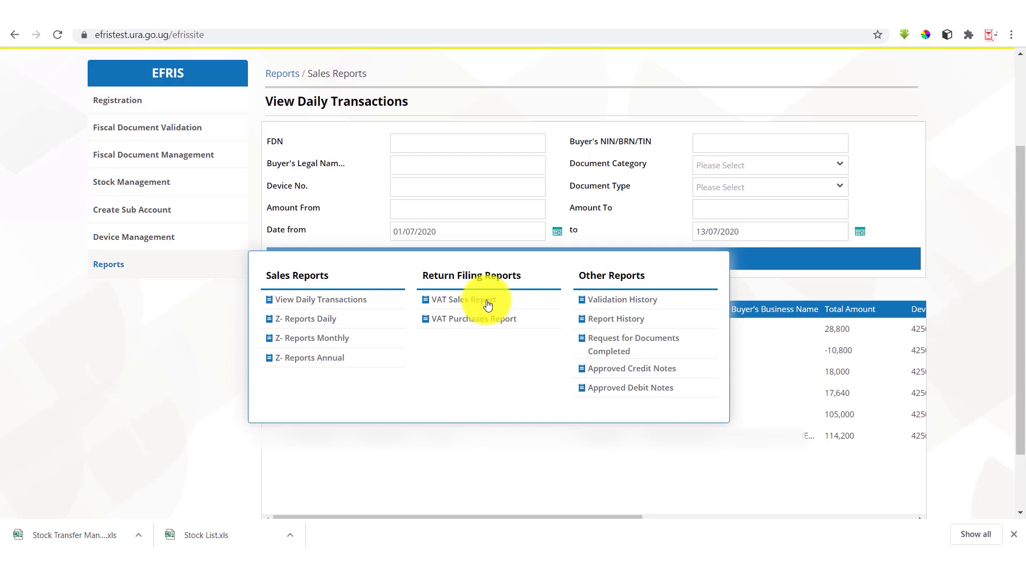
Step: Load the VAT Sales Report records and export them as VAT Sales Report.xls
click(487, 305)
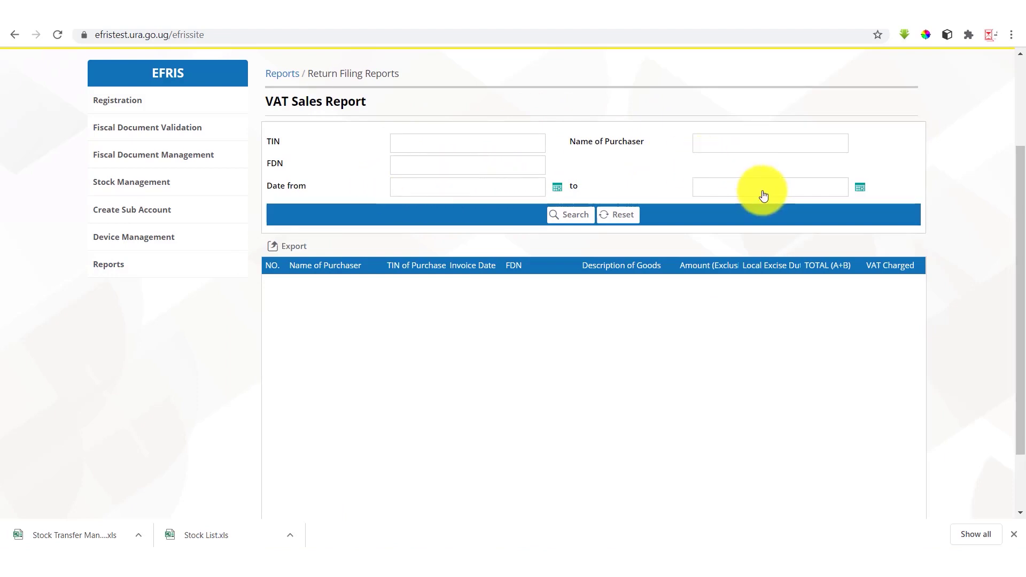
click(575, 219)
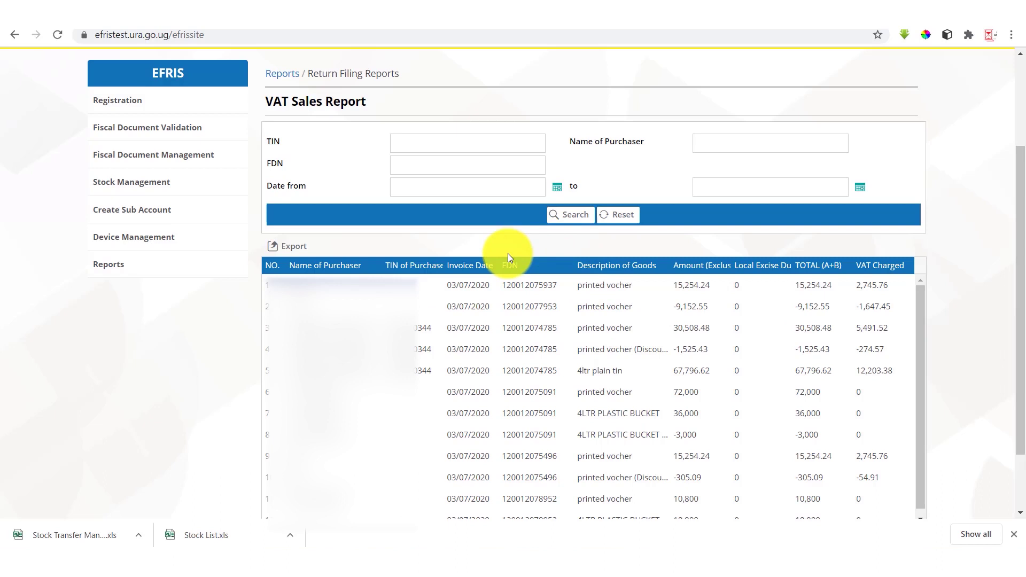
click(295, 247)
click(573, 368)
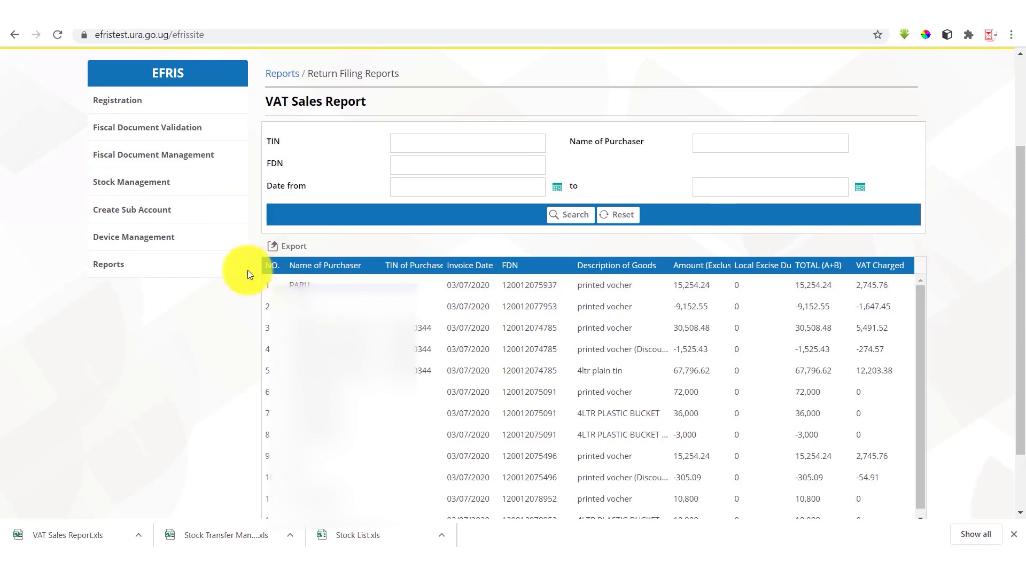
Step: Open the VAT Purchases Report and search to list its supplier purchase records
mouse_move(217, 260)
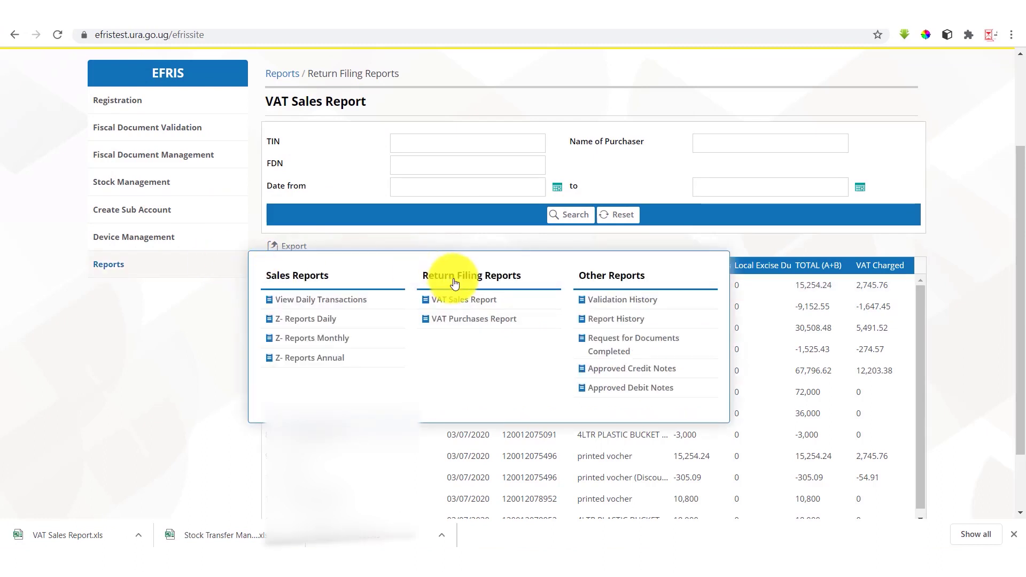
click(480, 324)
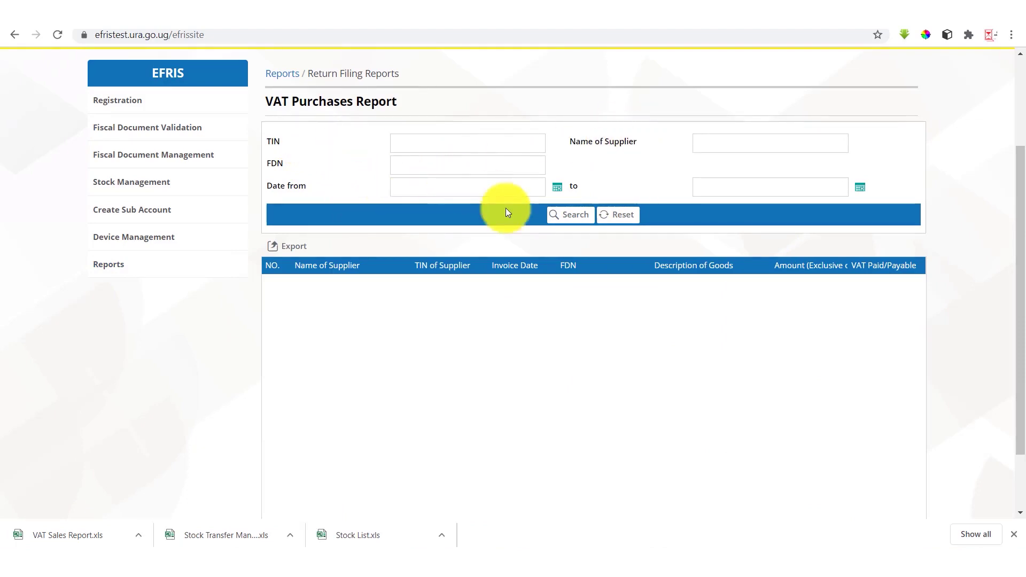
click(559, 188)
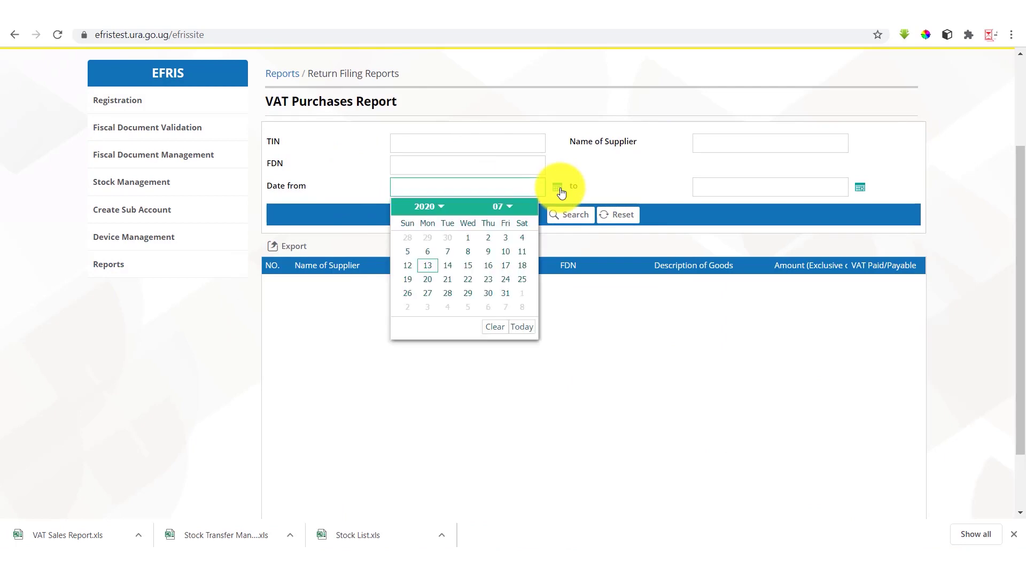
click(644, 179)
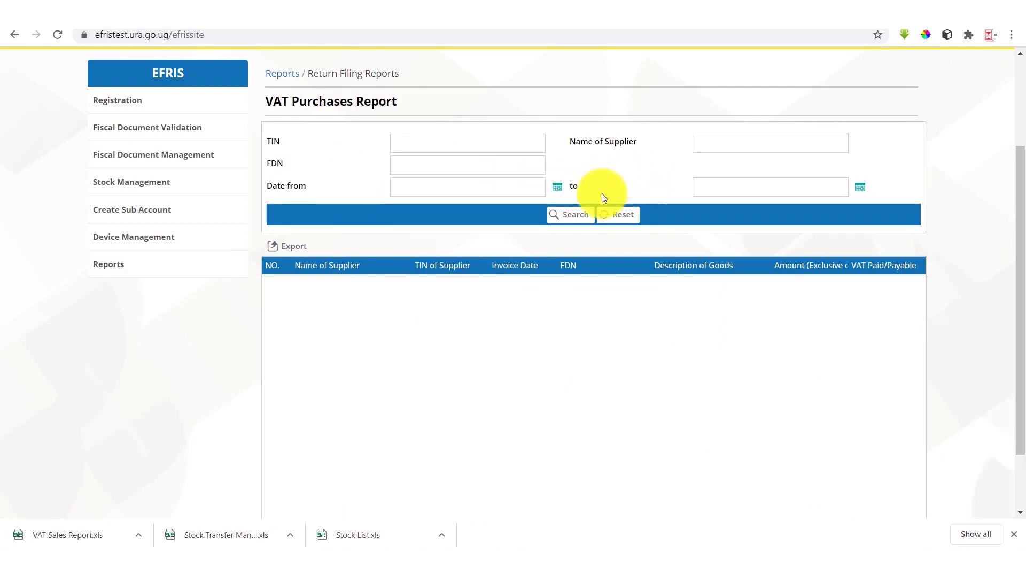
click(559, 224)
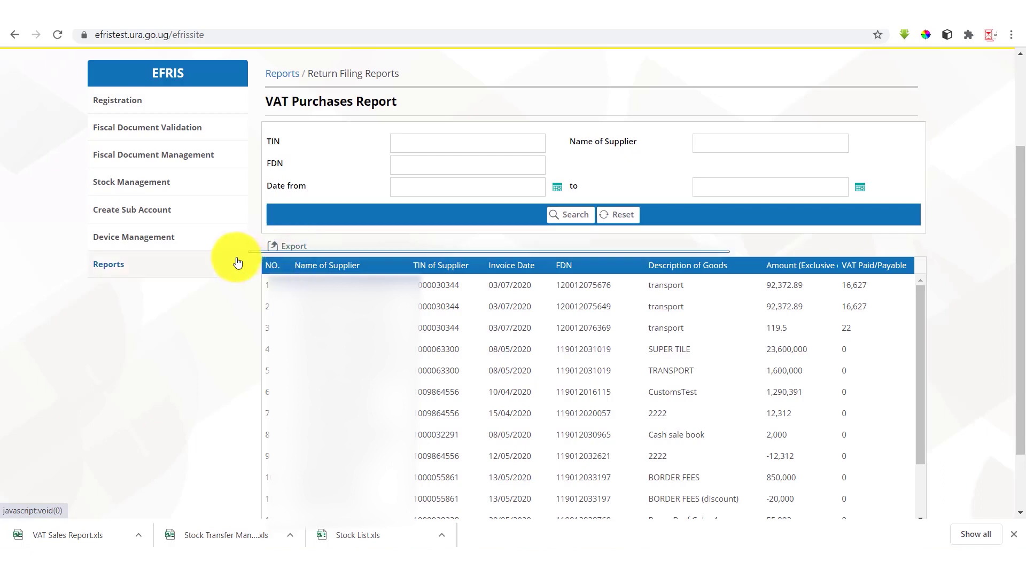
mouse_move(238, 262)
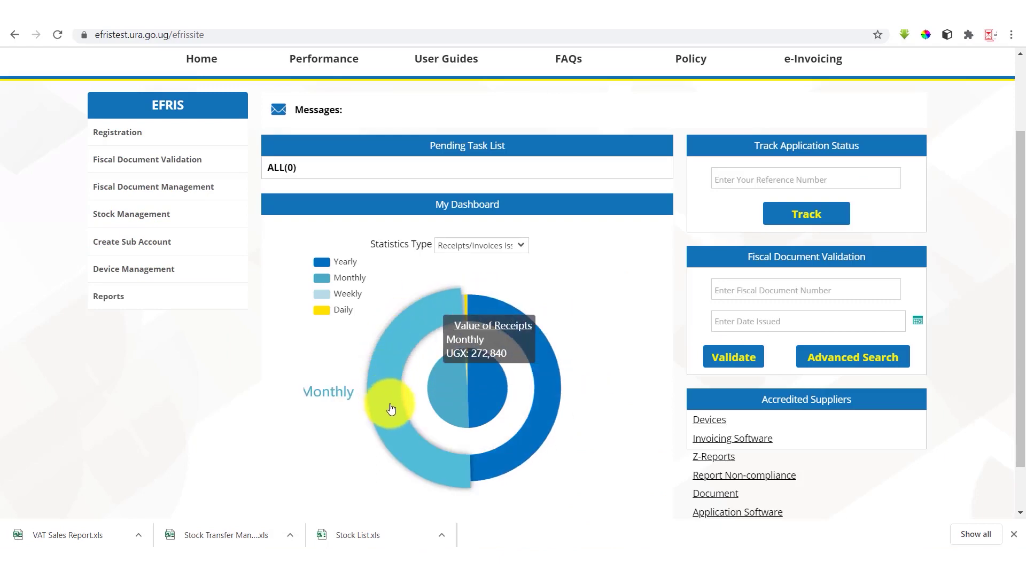
Step: Hide the Monthly and Daily donut series, then open the receipts Fiscal Document Inquiry
mouse_move(481, 376)
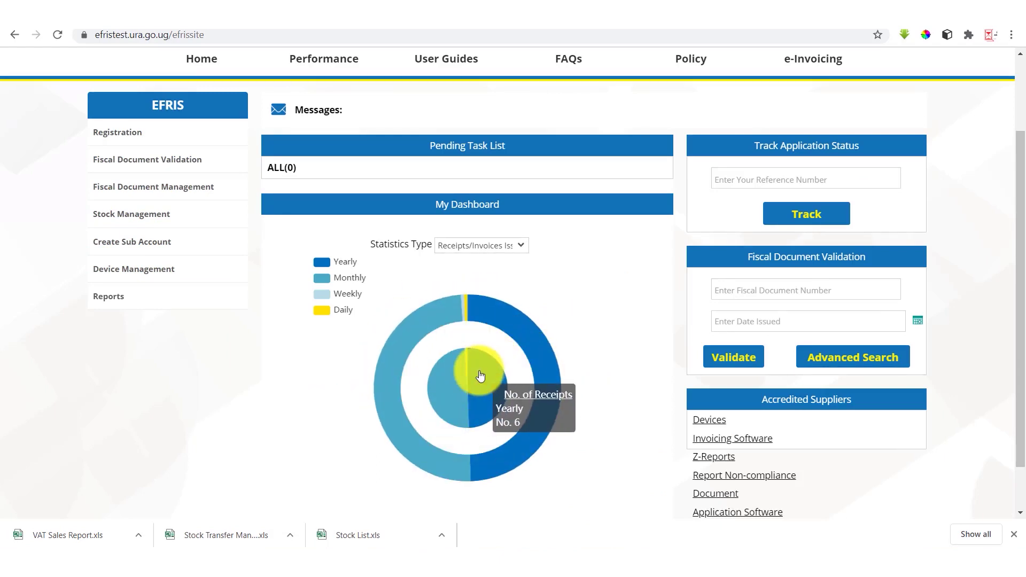
mouse_move(506, 324)
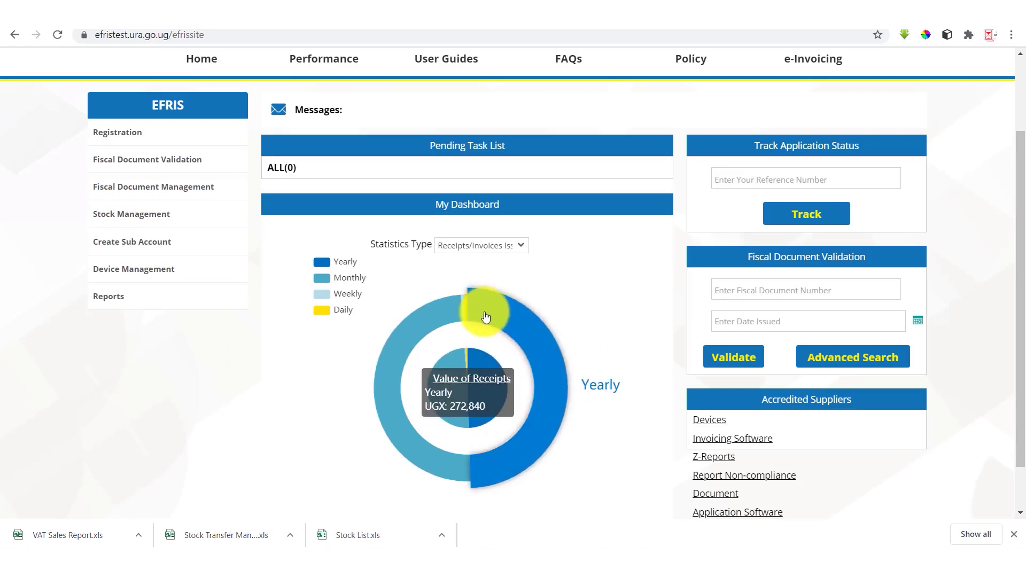
click(326, 279)
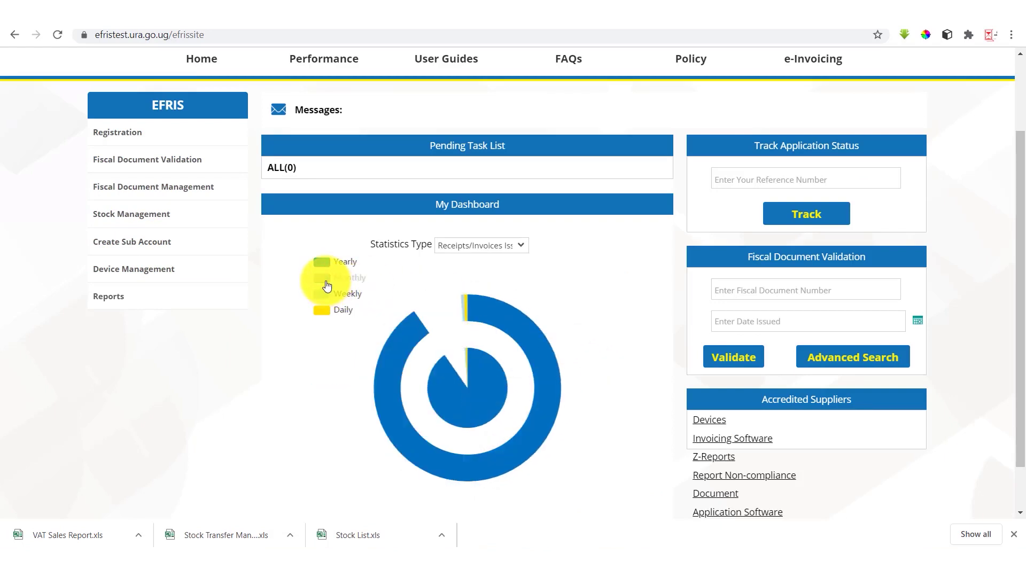
click(321, 310)
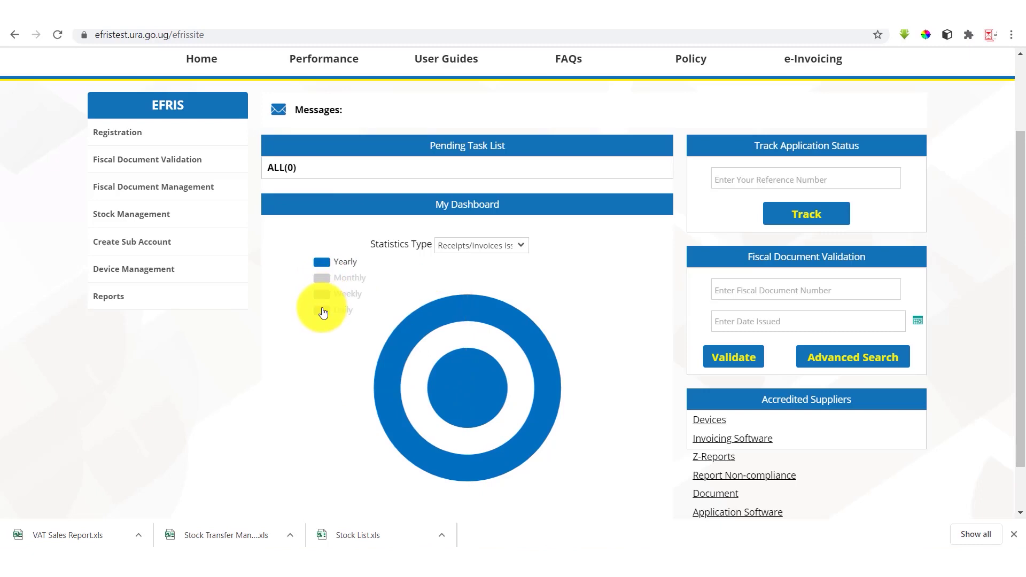
mouse_move(470, 321)
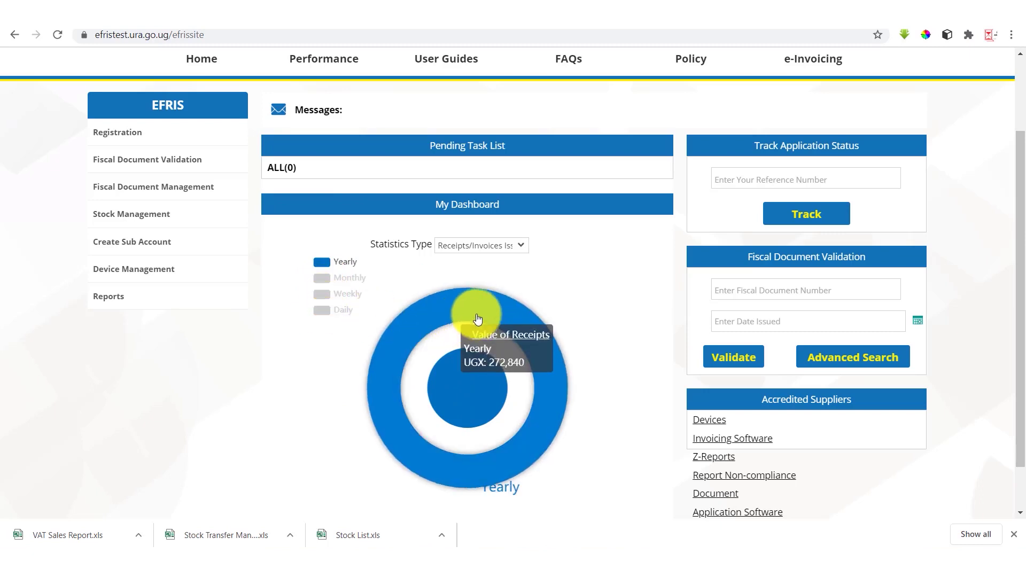
click(514, 323)
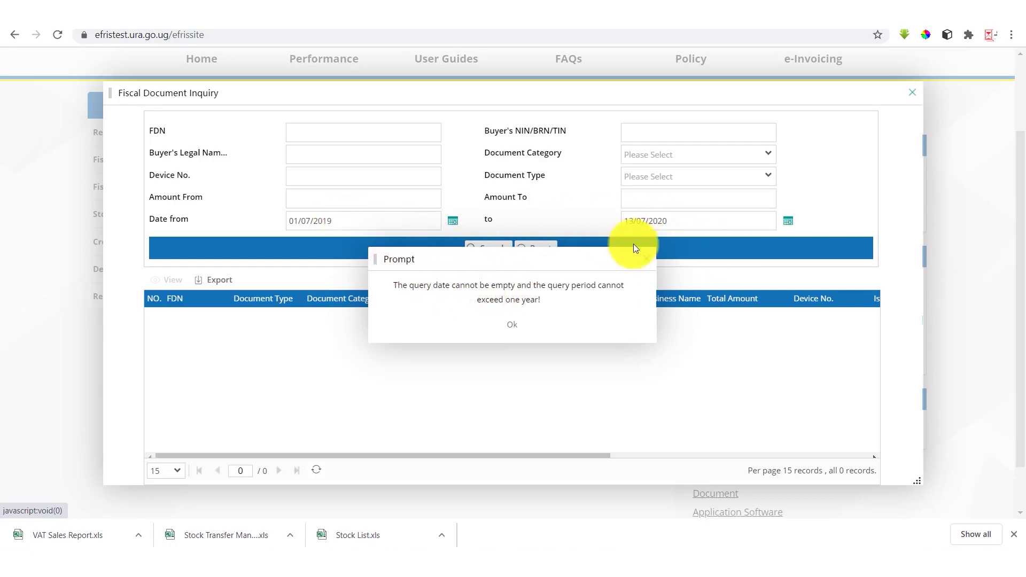
Step: Dismiss the one-year query period warning and close the Fiscal Document Inquiry
click(509, 324)
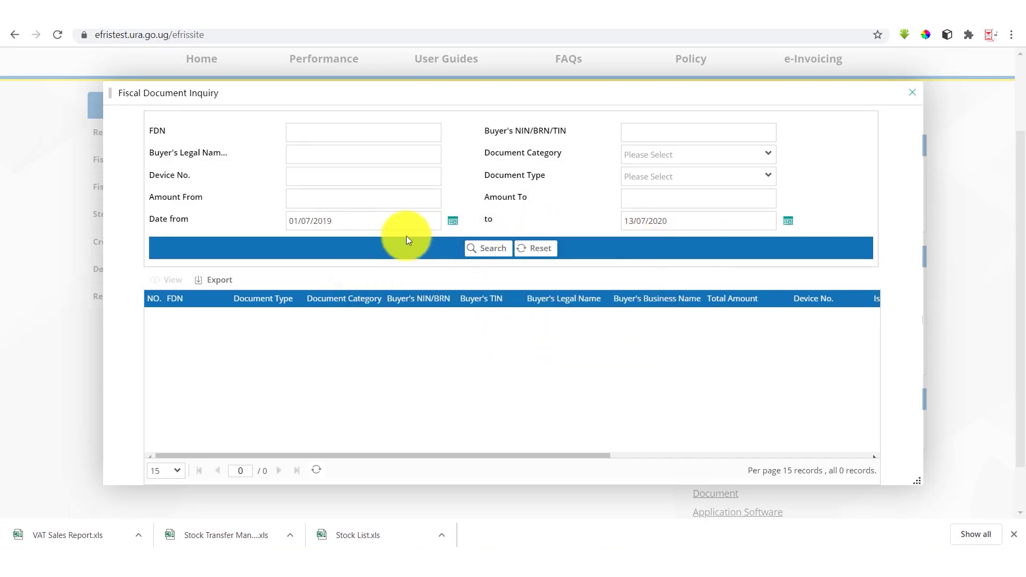
click(913, 92)
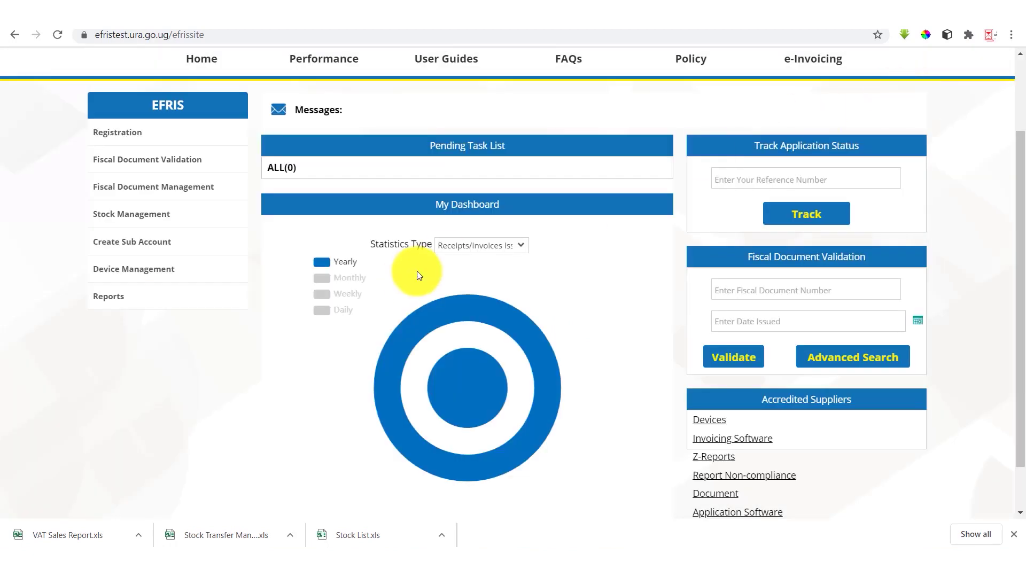
Step: Switch the donut from Yearly to Monthly, then view and close the month's documents
click(322, 267)
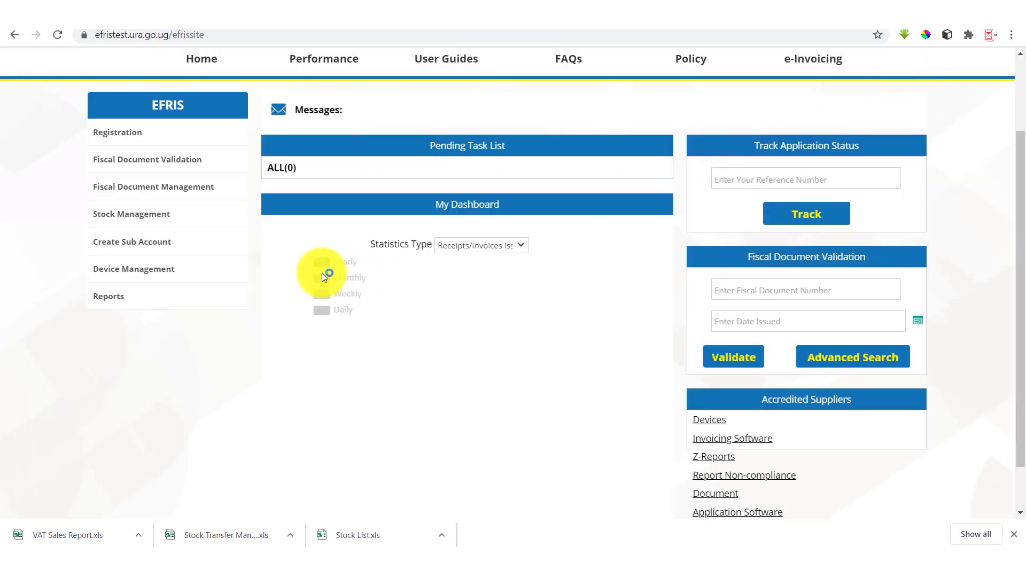
click(324, 276)
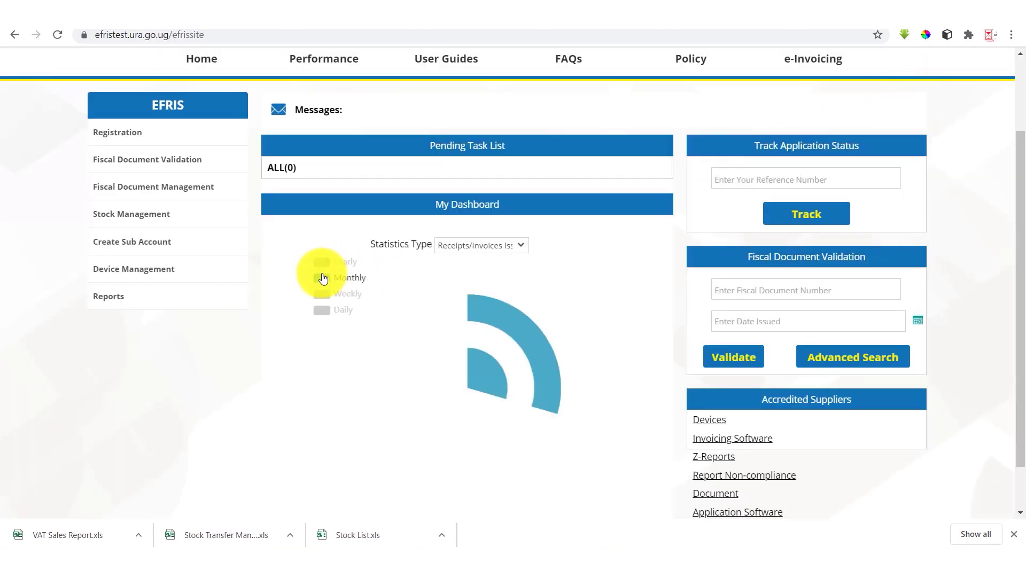
click(524, 332)
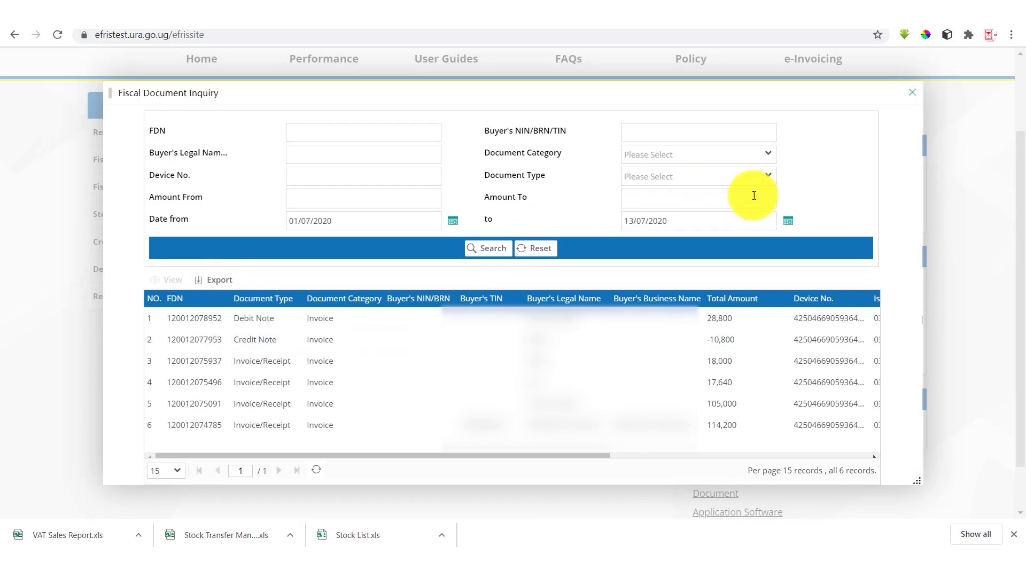
click(915, 97)
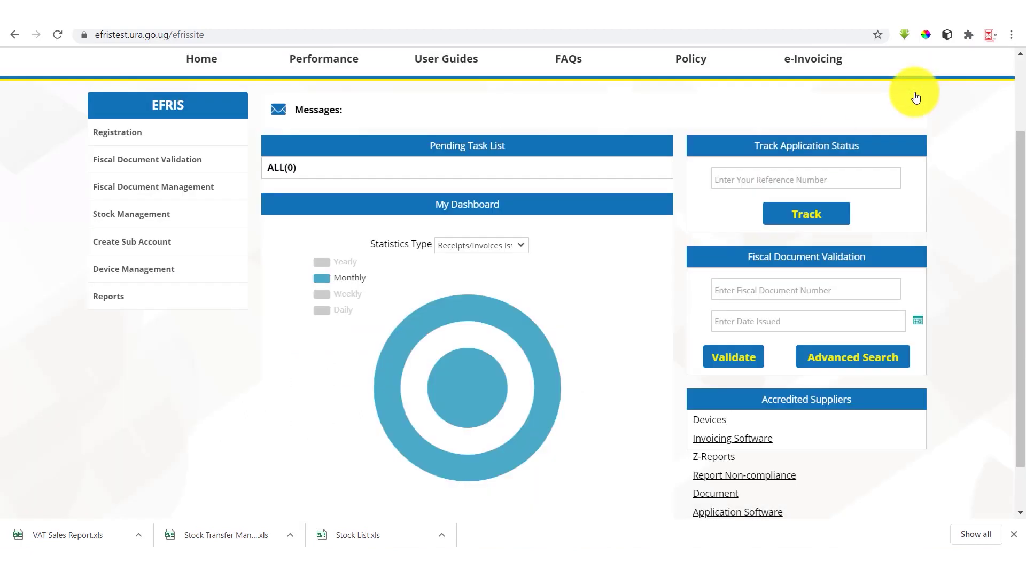
Step: Switch the donut from Monthly to Weekly and open the week's document inquiry
click(321, 294)
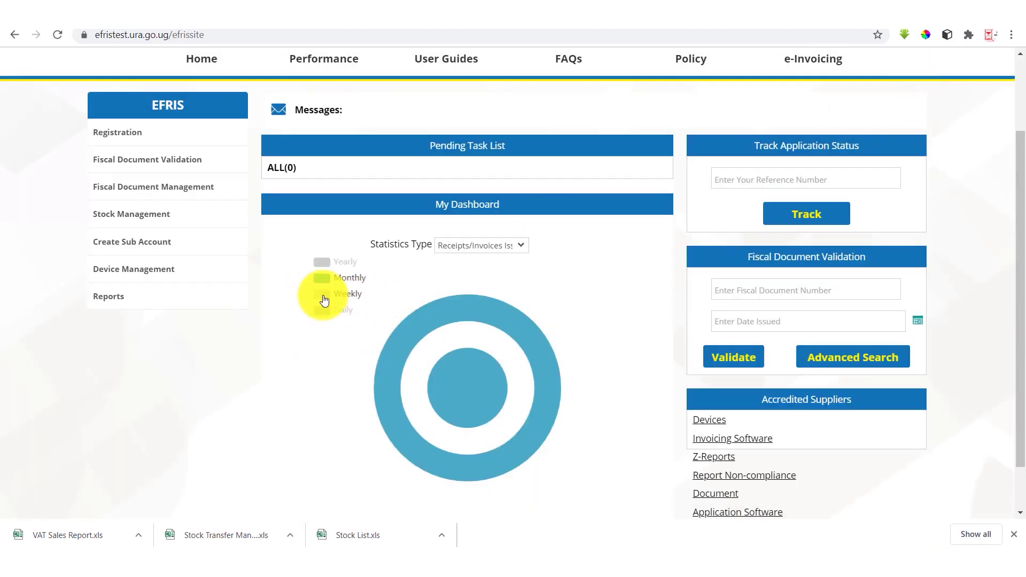
click(325, 279)
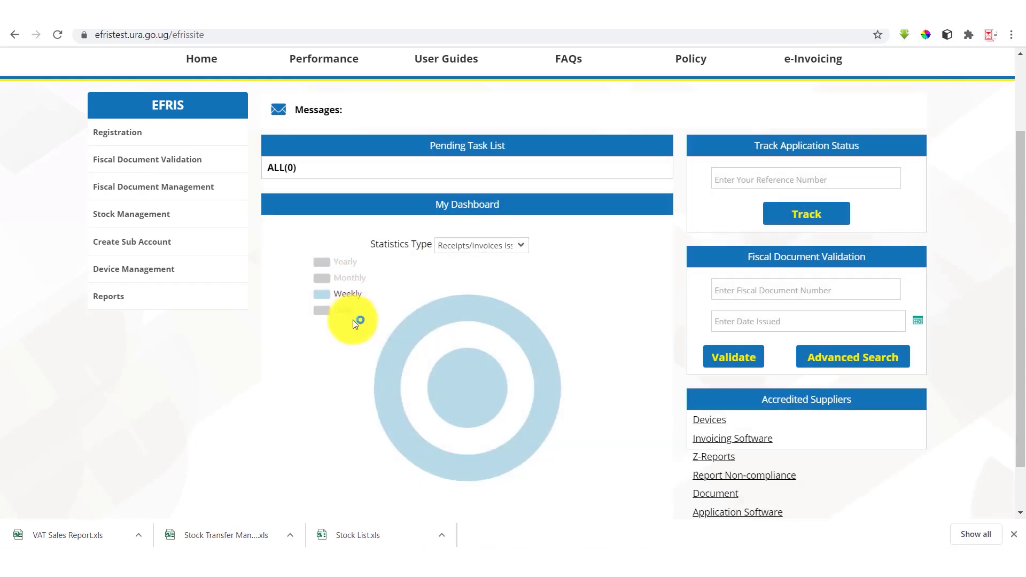
click(450, 316)
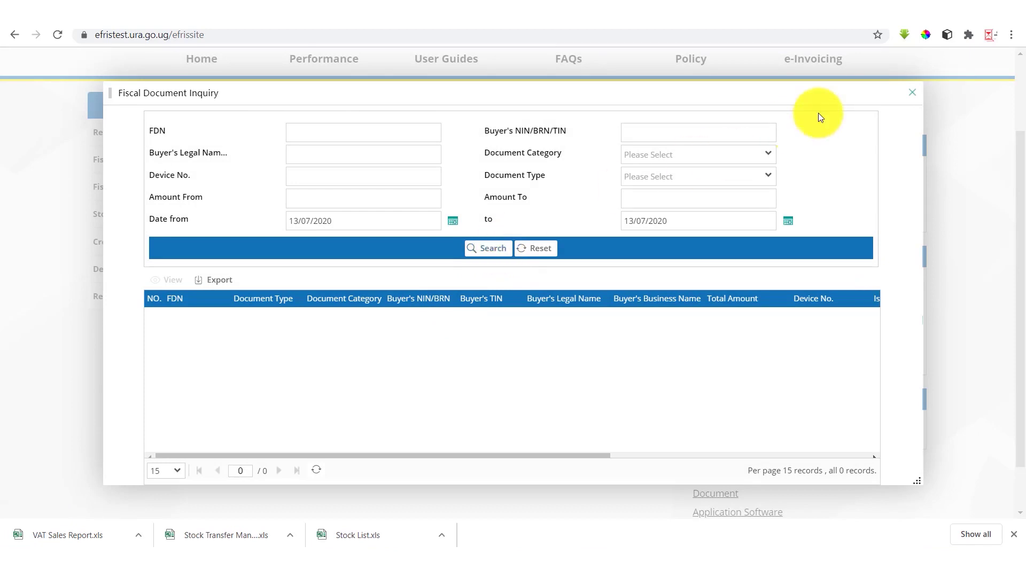
Step: Restore all four donut series, then view and close the Monthly slice's documents
click(913, 99)
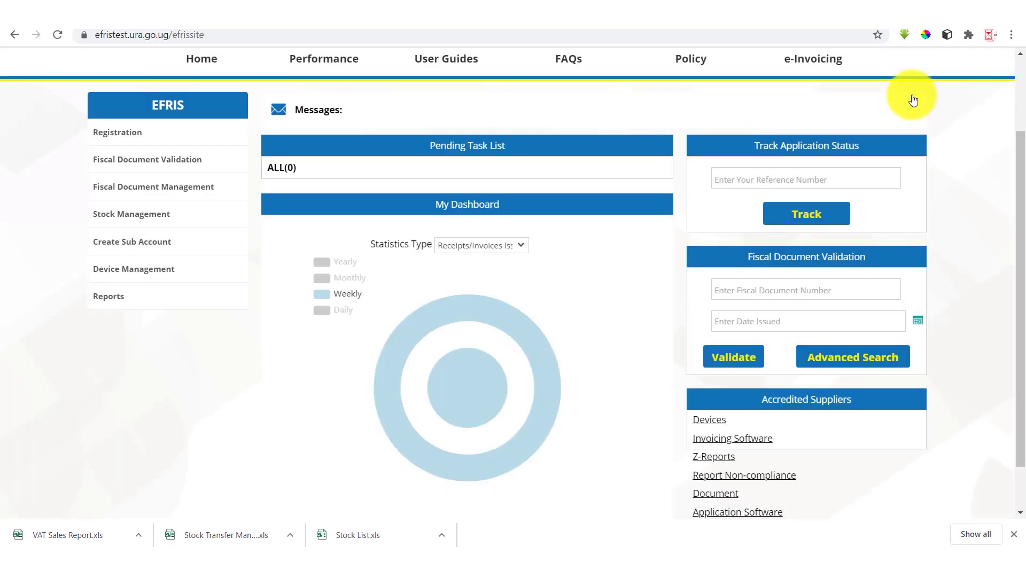
click(328, 297)
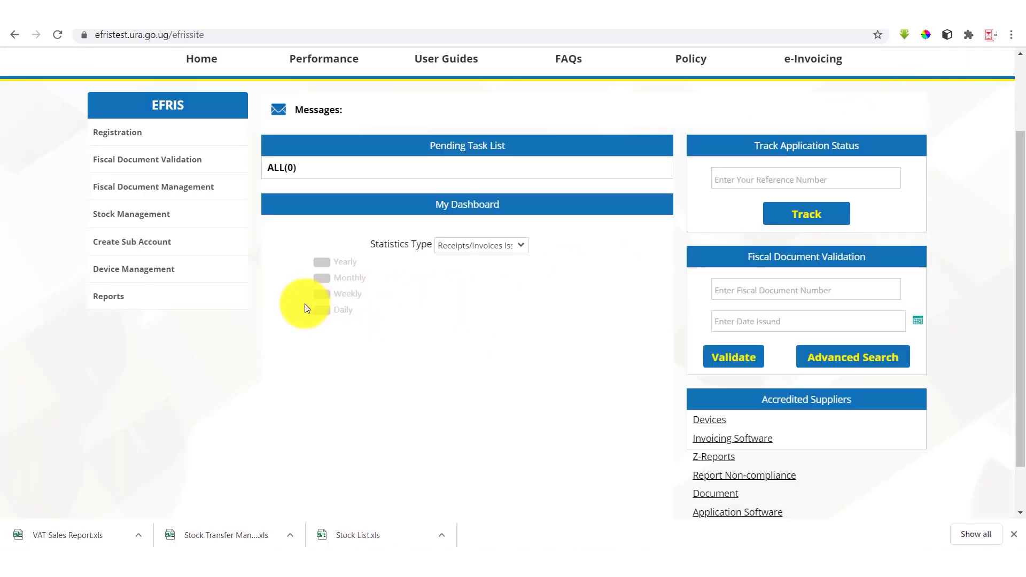
click(320, 311)
click(328, 298)
click(321, 277)
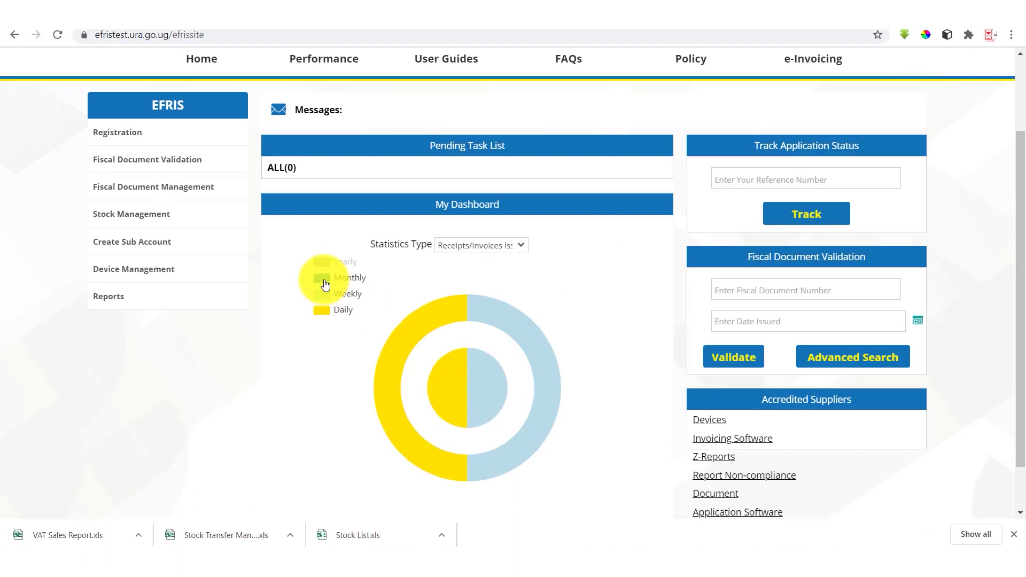
click(321, 262)
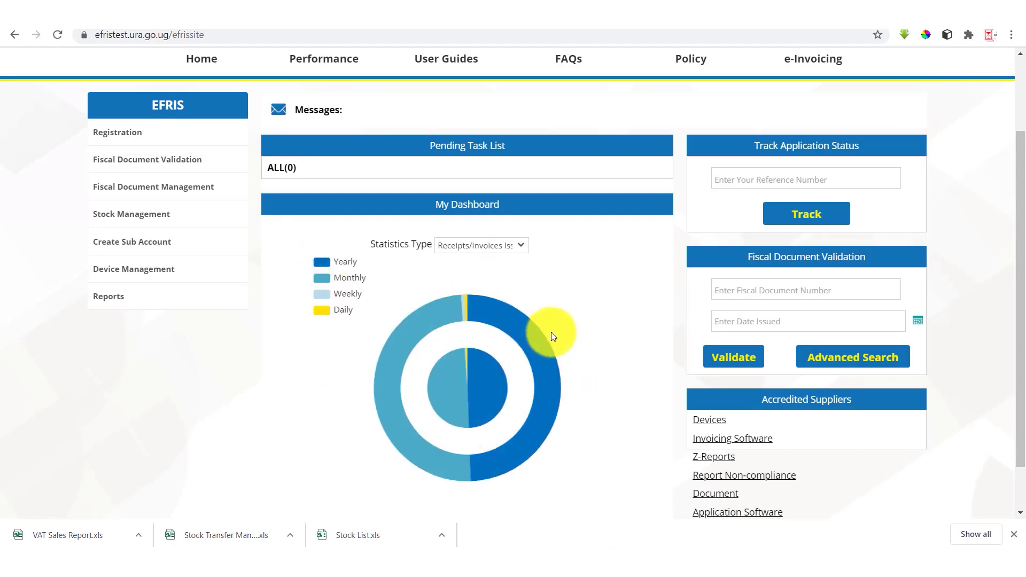
click(456, 377)
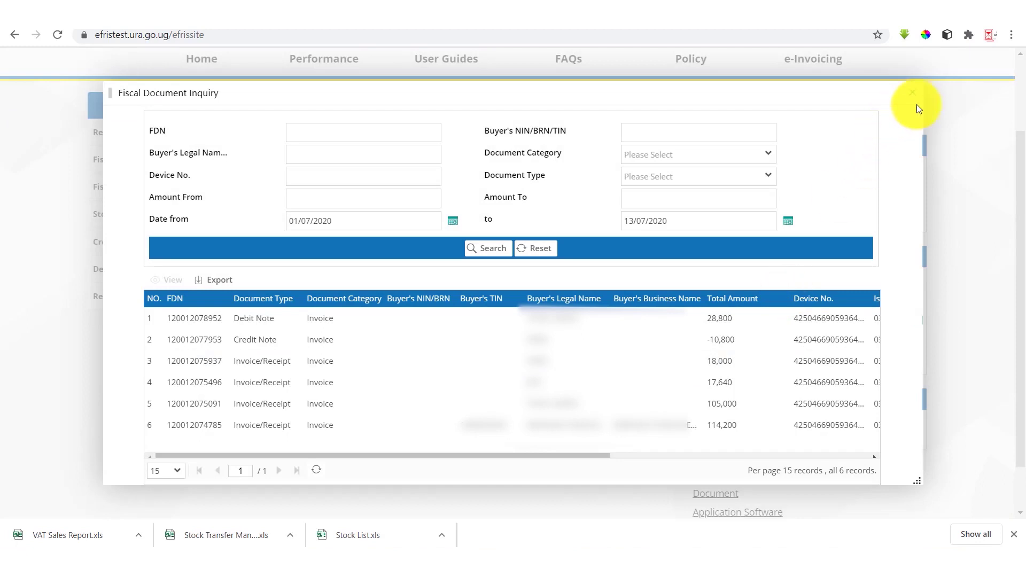
click(914, 94)
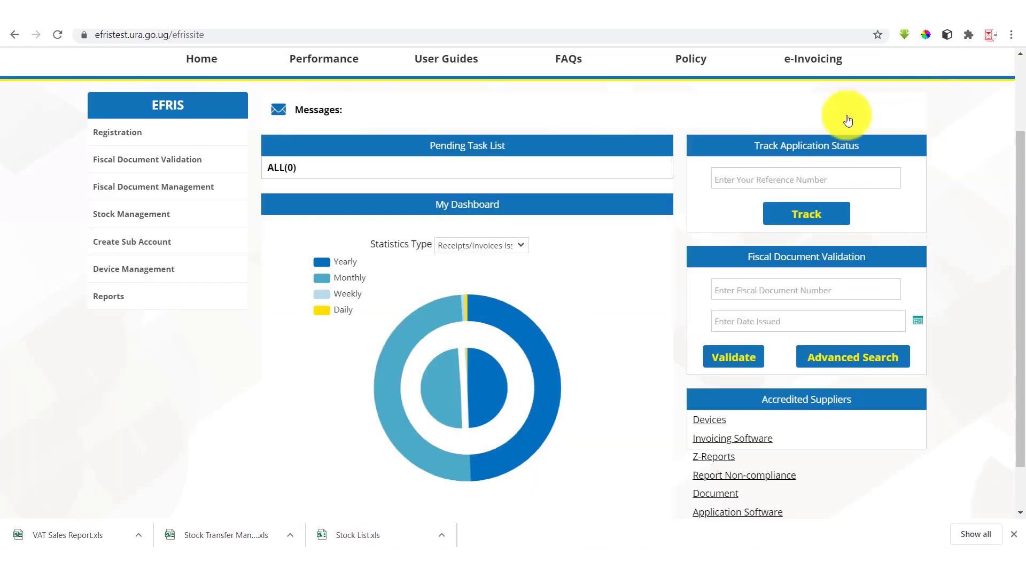
Step: Switch the dashboard chart to Tax statistics and include the Excise series
click(521, 247)
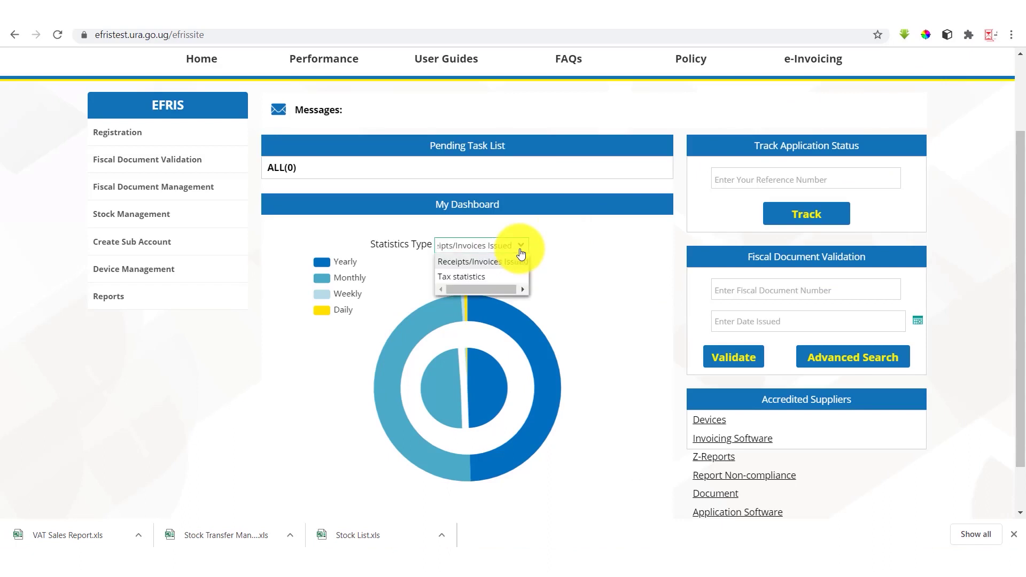
click(491, 277)
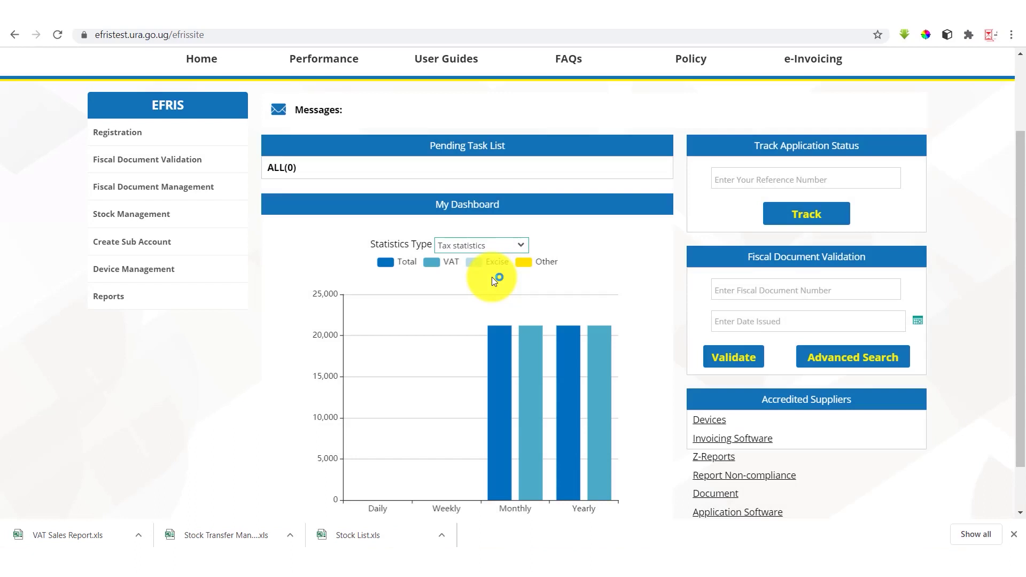
click(491, 263)
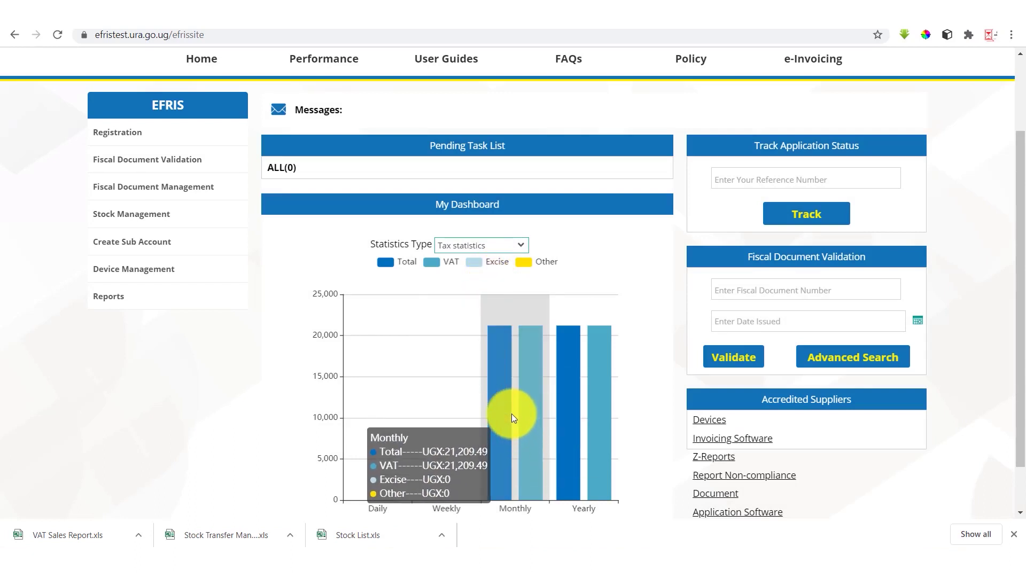
mouse_move(572, 435)
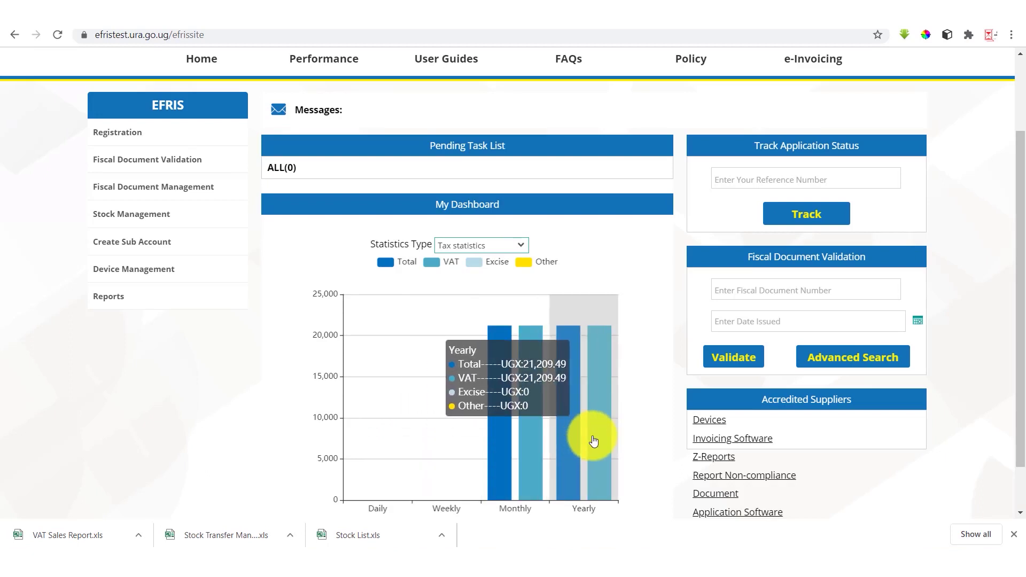
mouse_move(511, 435)
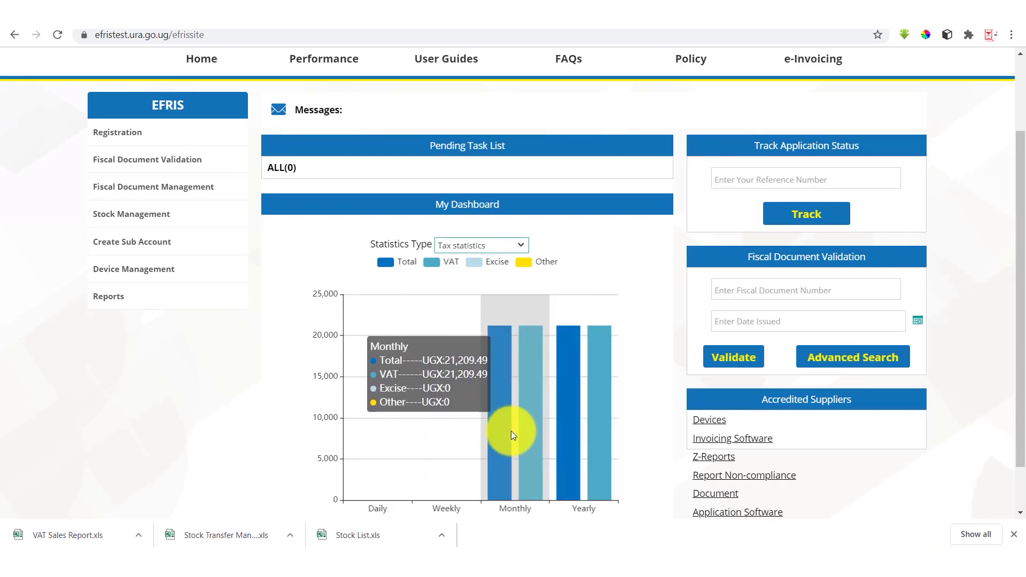
scroll(511, 431, down, 2)
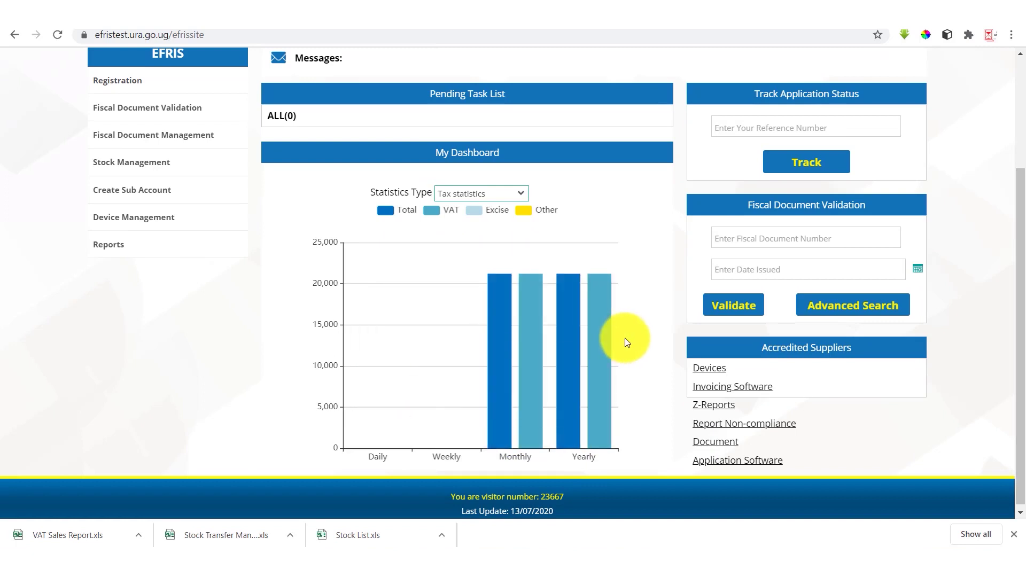
mouse_move(589, 341)
mouse_move(524, 357)
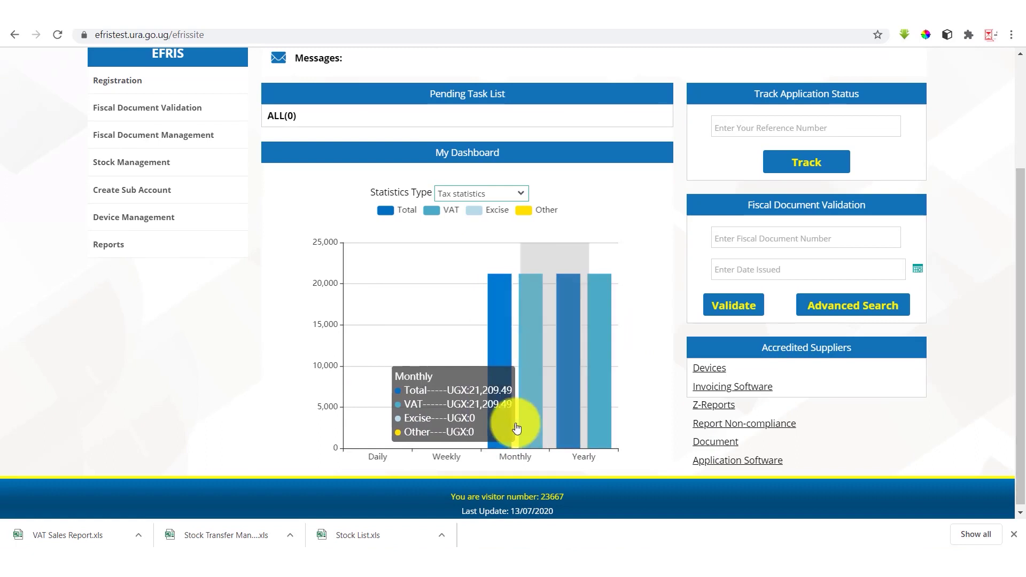
mouse_move(614, 293)
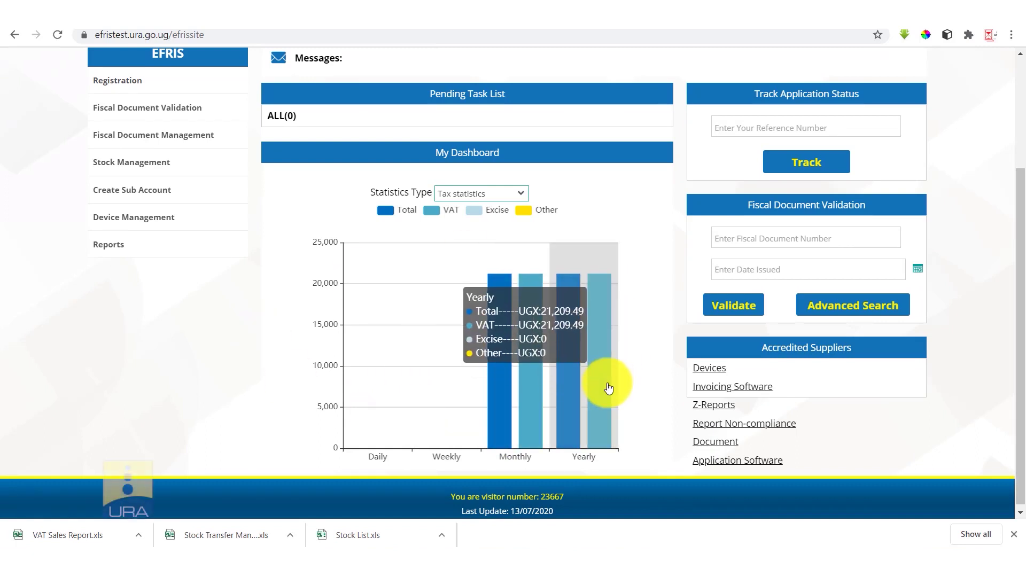